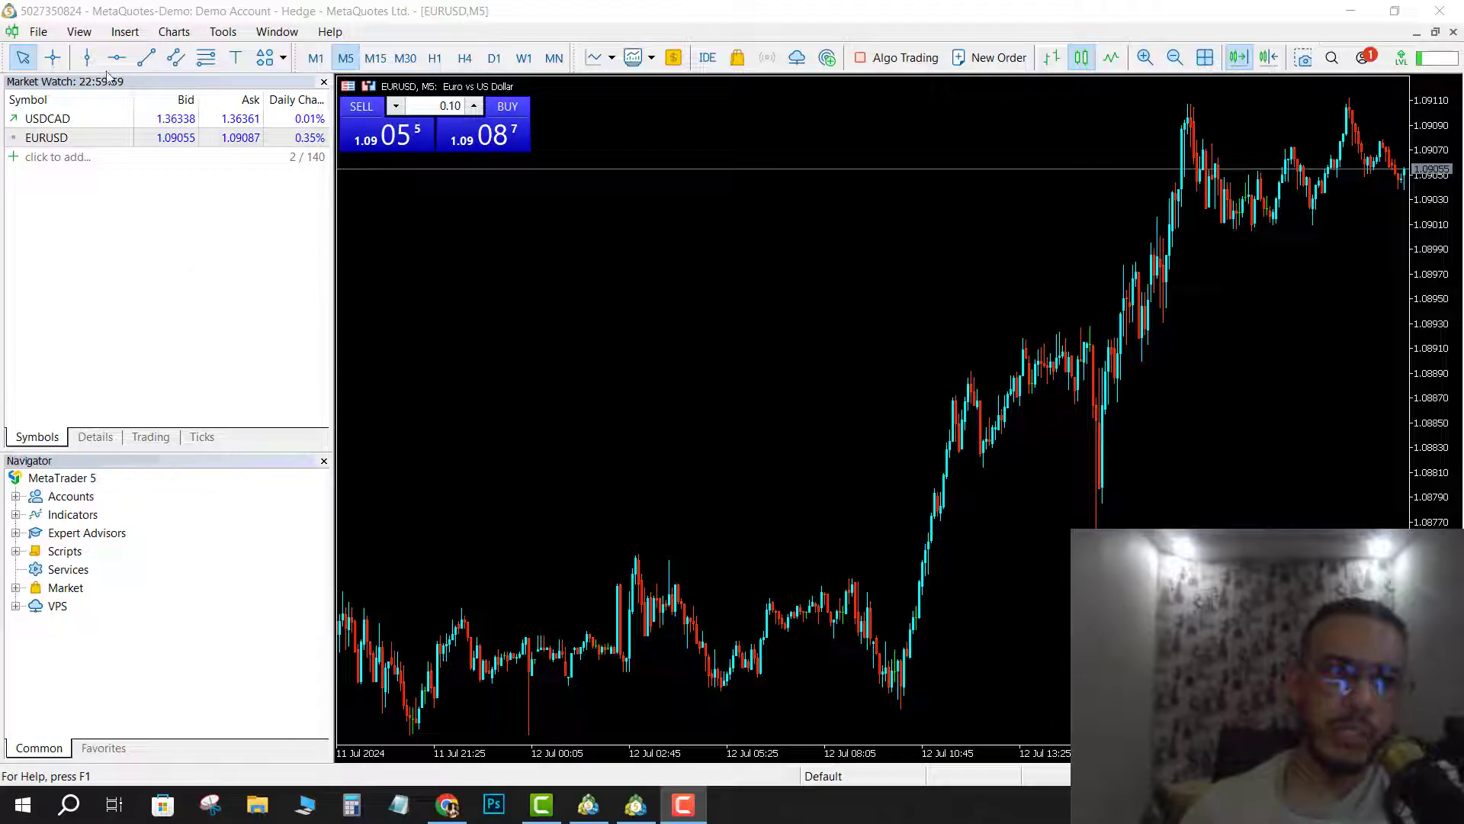
# Check the panel display options, dismiss them, and open the Market Watch context menu
pyautogui.click(78, 31)
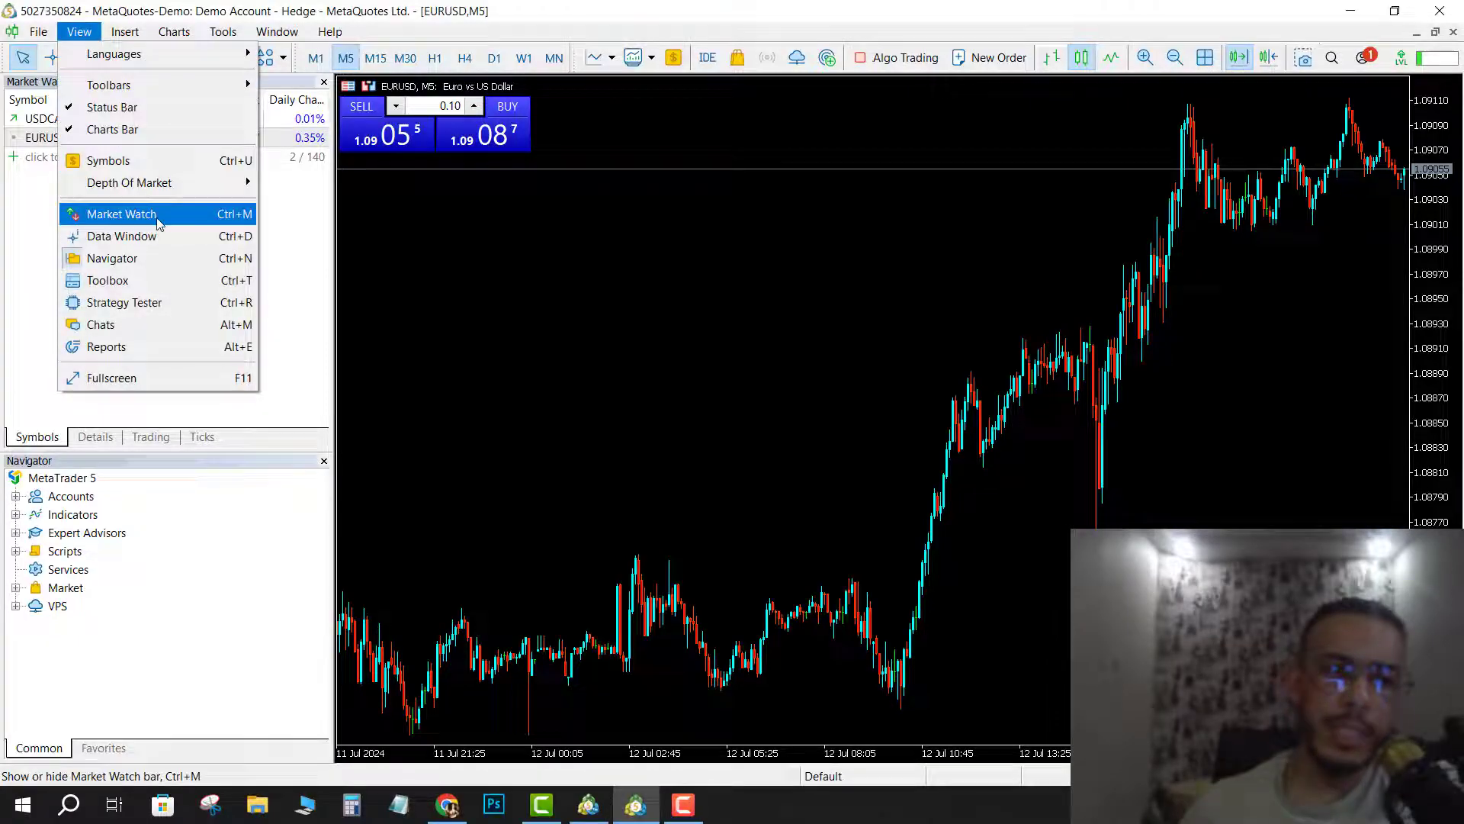
pyautogui.click(289, 328)
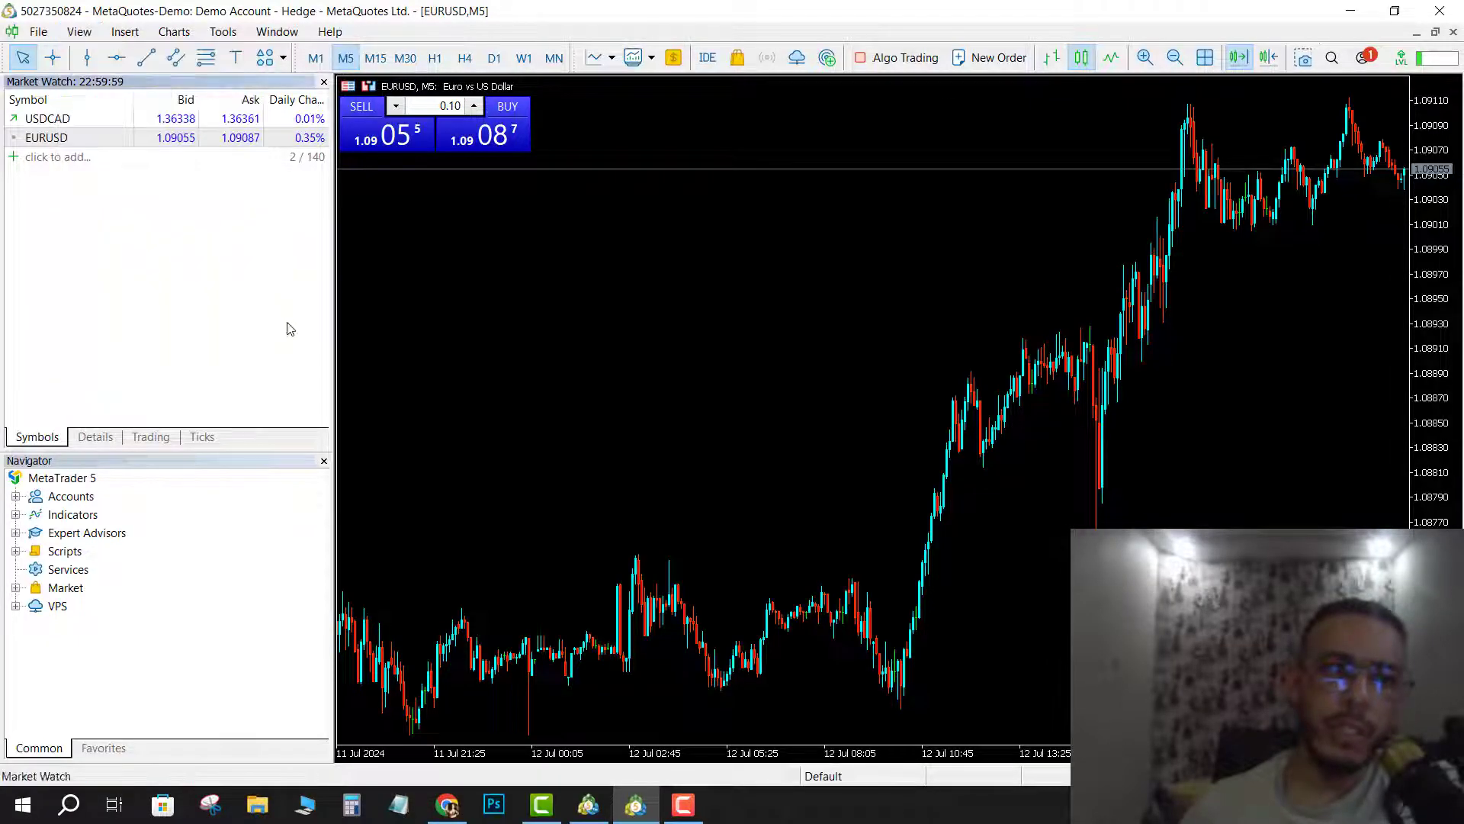
pyautogui.rightClick(100, 238)
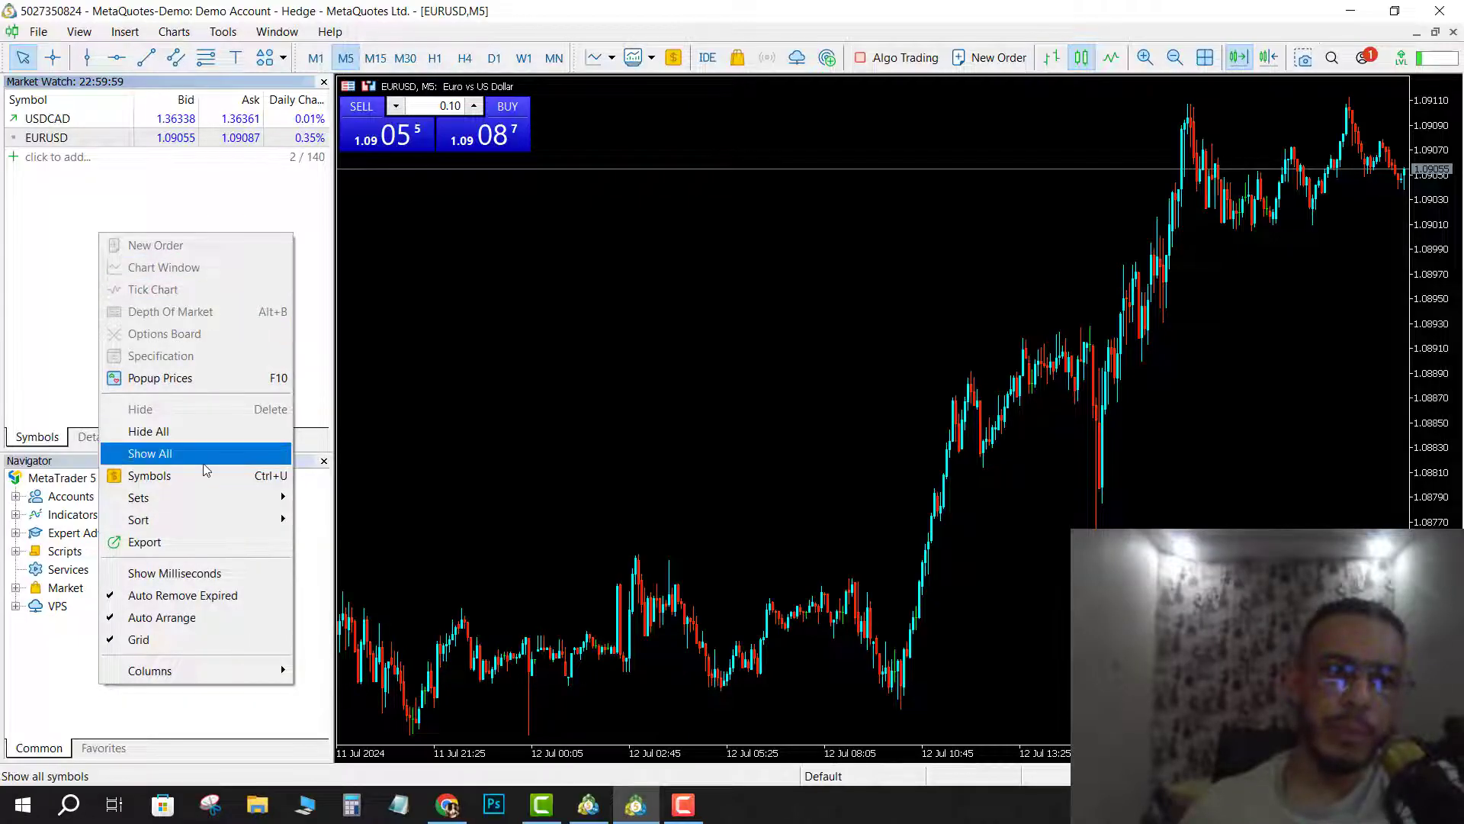
# Open Symbols, select ND100m under Indexes, and show it in Market Watch
pyautogui.click(168, 480)
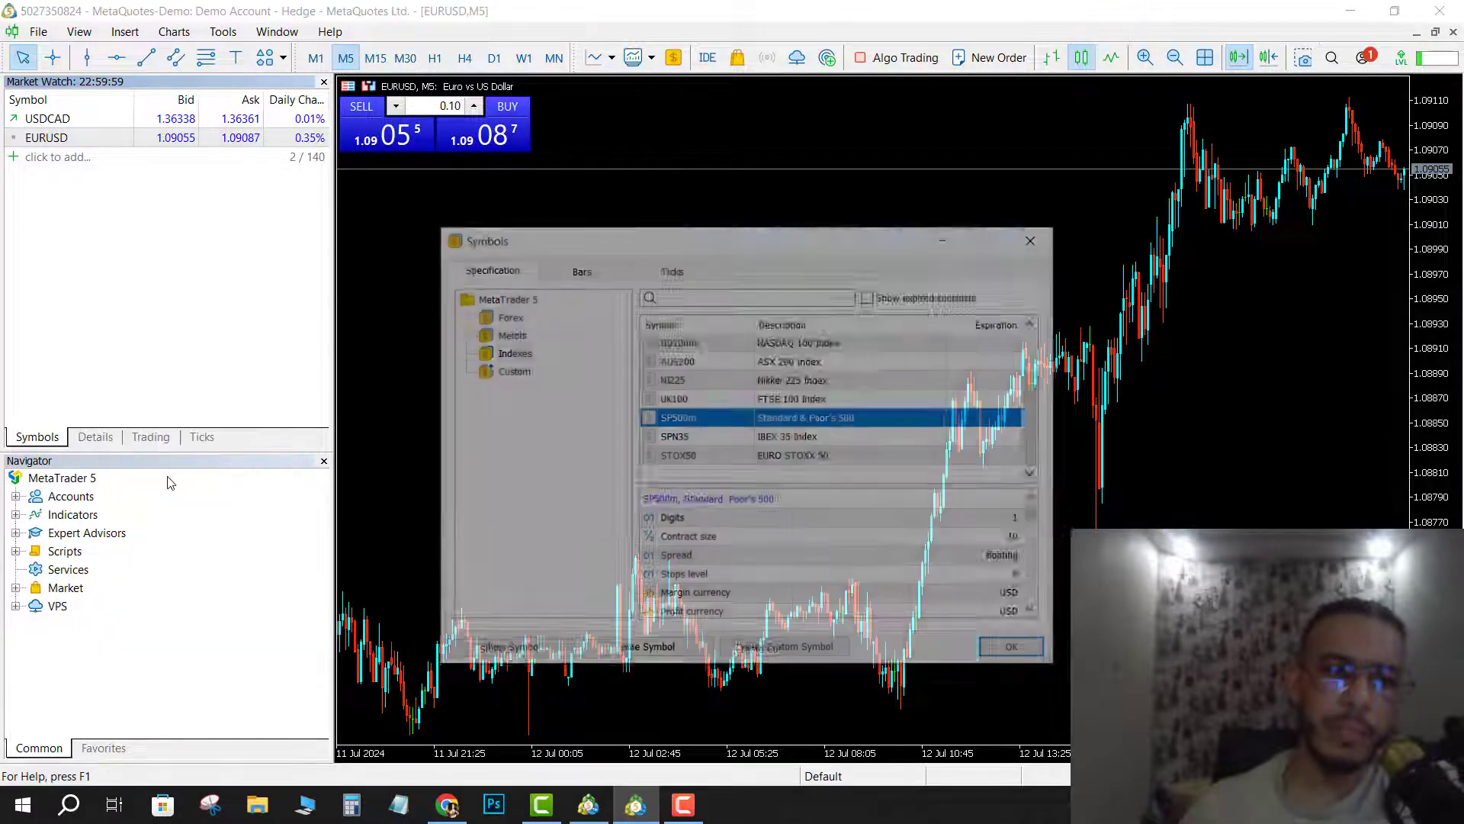
pyautogui.moveTo(689, 244); pyautogui.dragTo(564, 186)
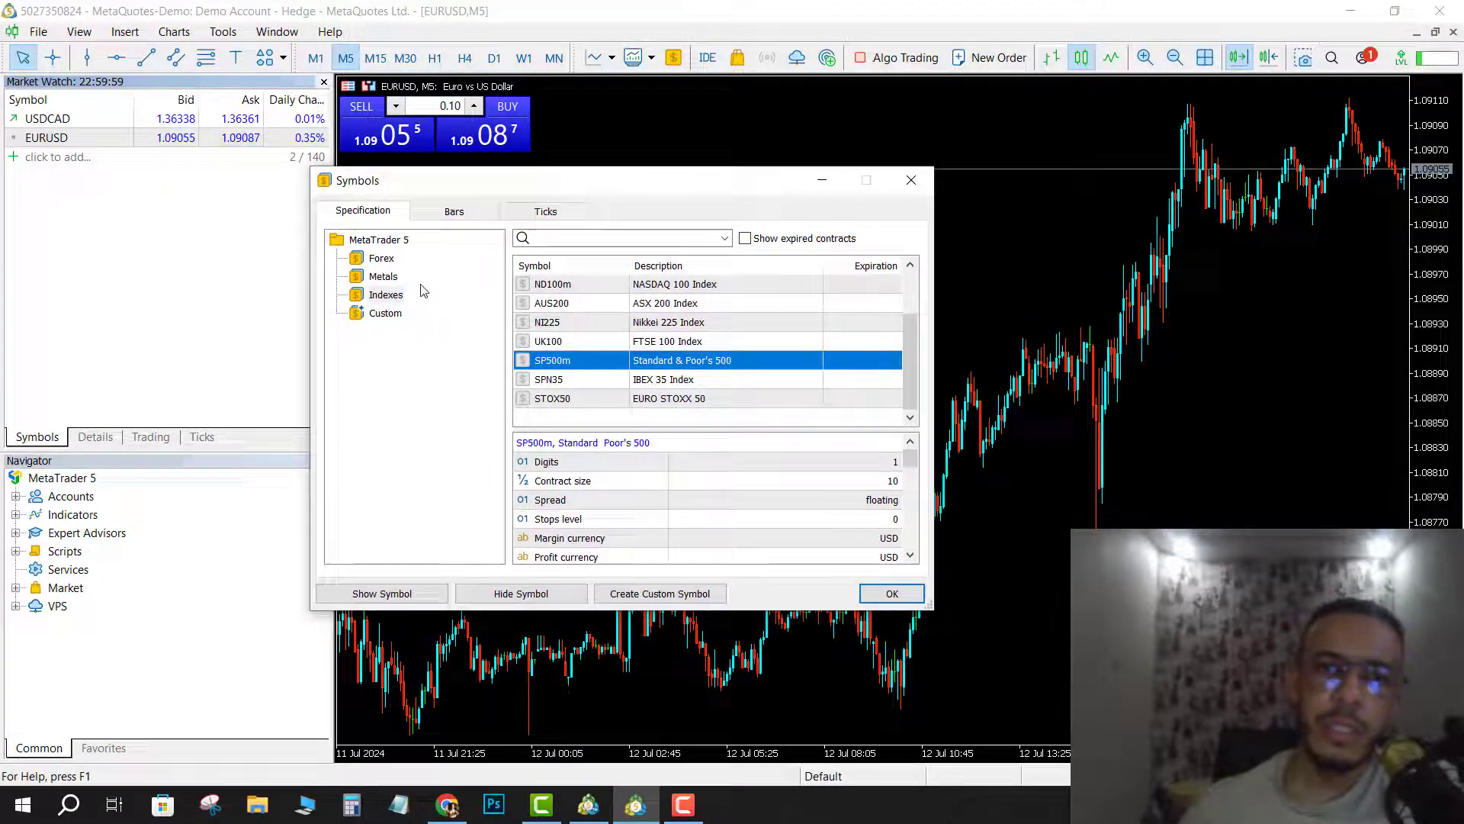
pyautogui.click(385, 295)
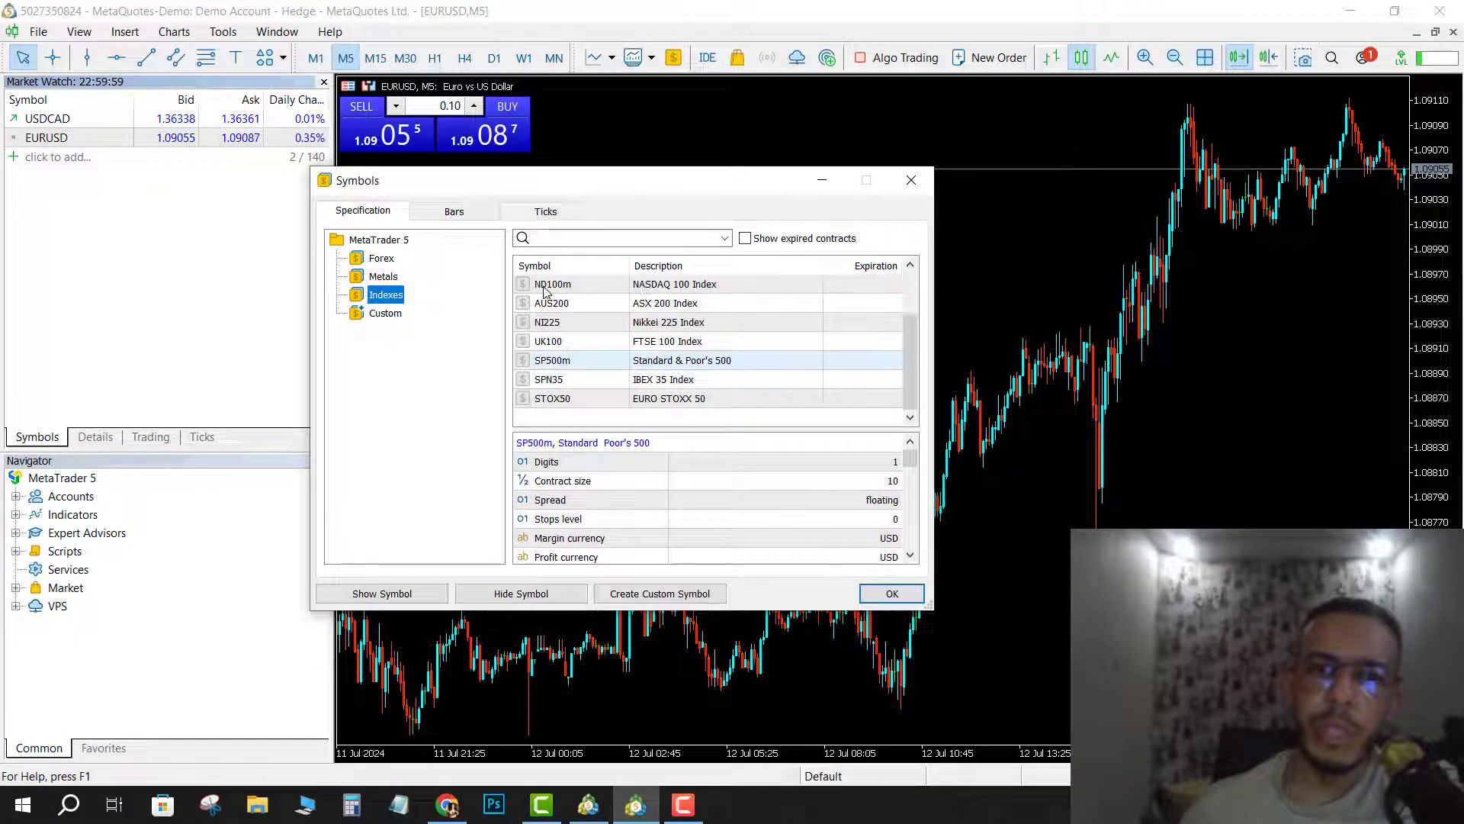
pyautogui.click(712, 286)
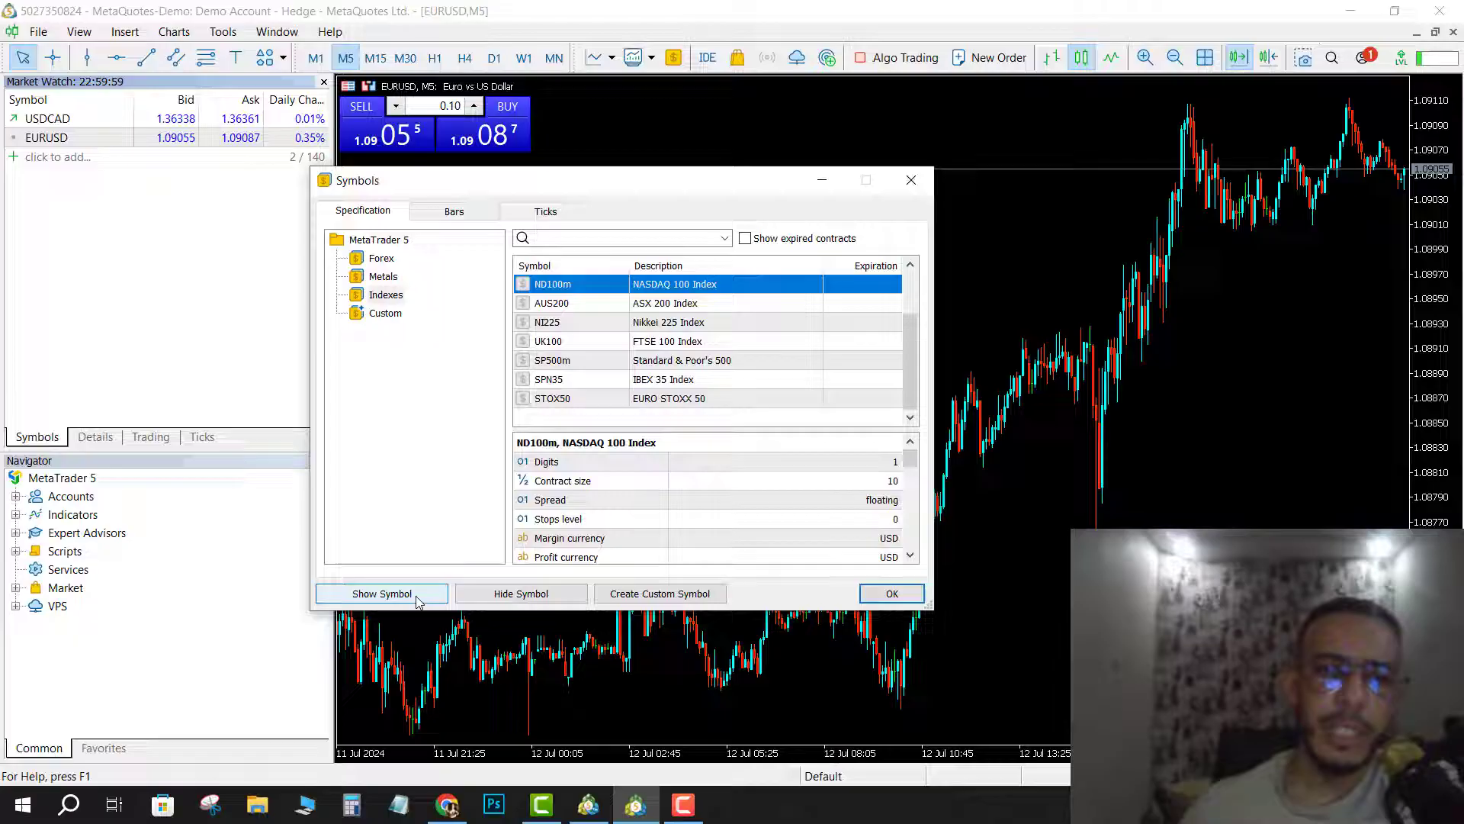
pyautogui.click(383, 595)
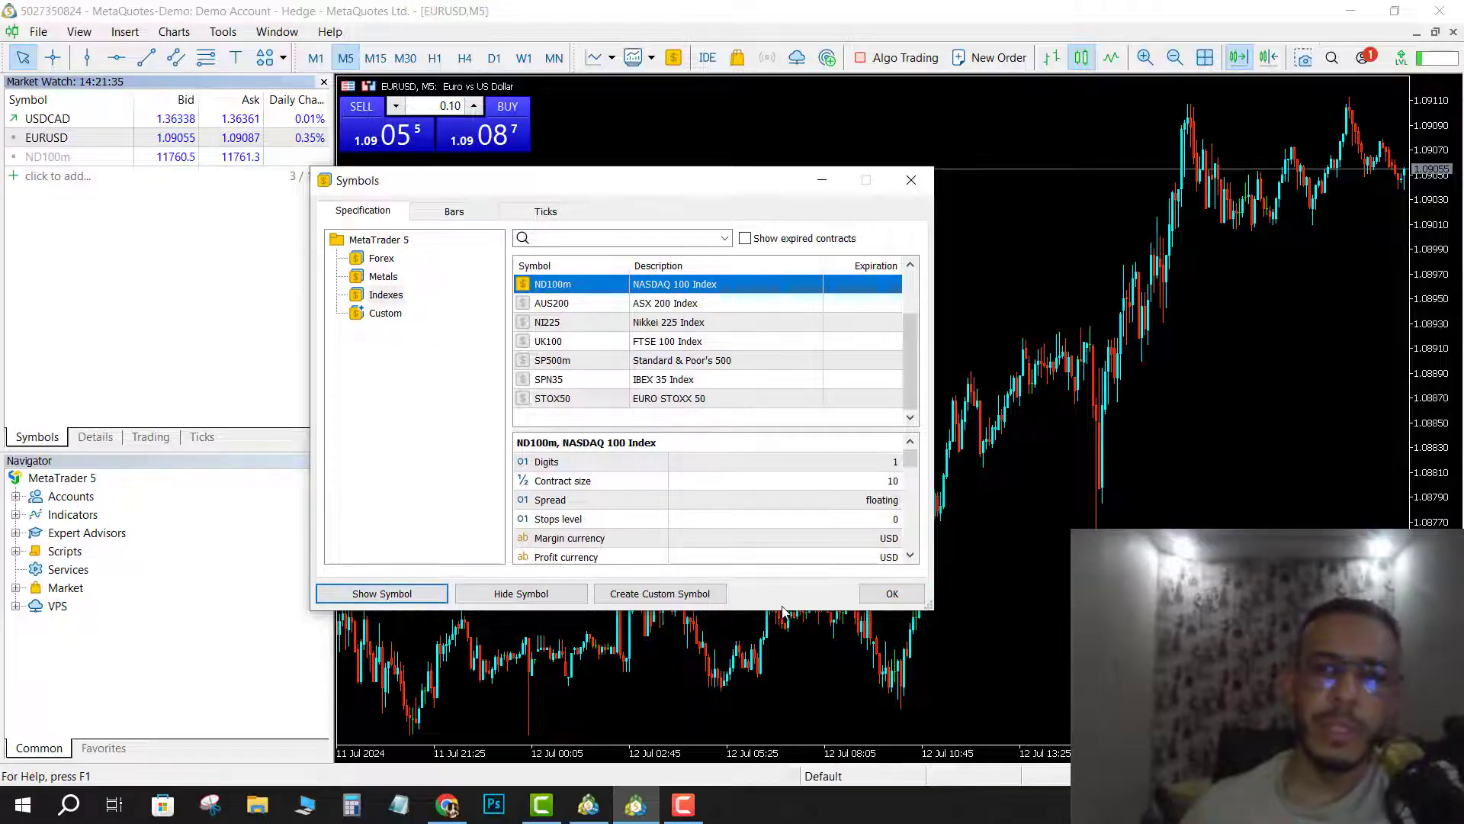
# Close Symbols, drag ND100m onto the M5 chart, and zoom out twice
pyautogui.click(893, 595)
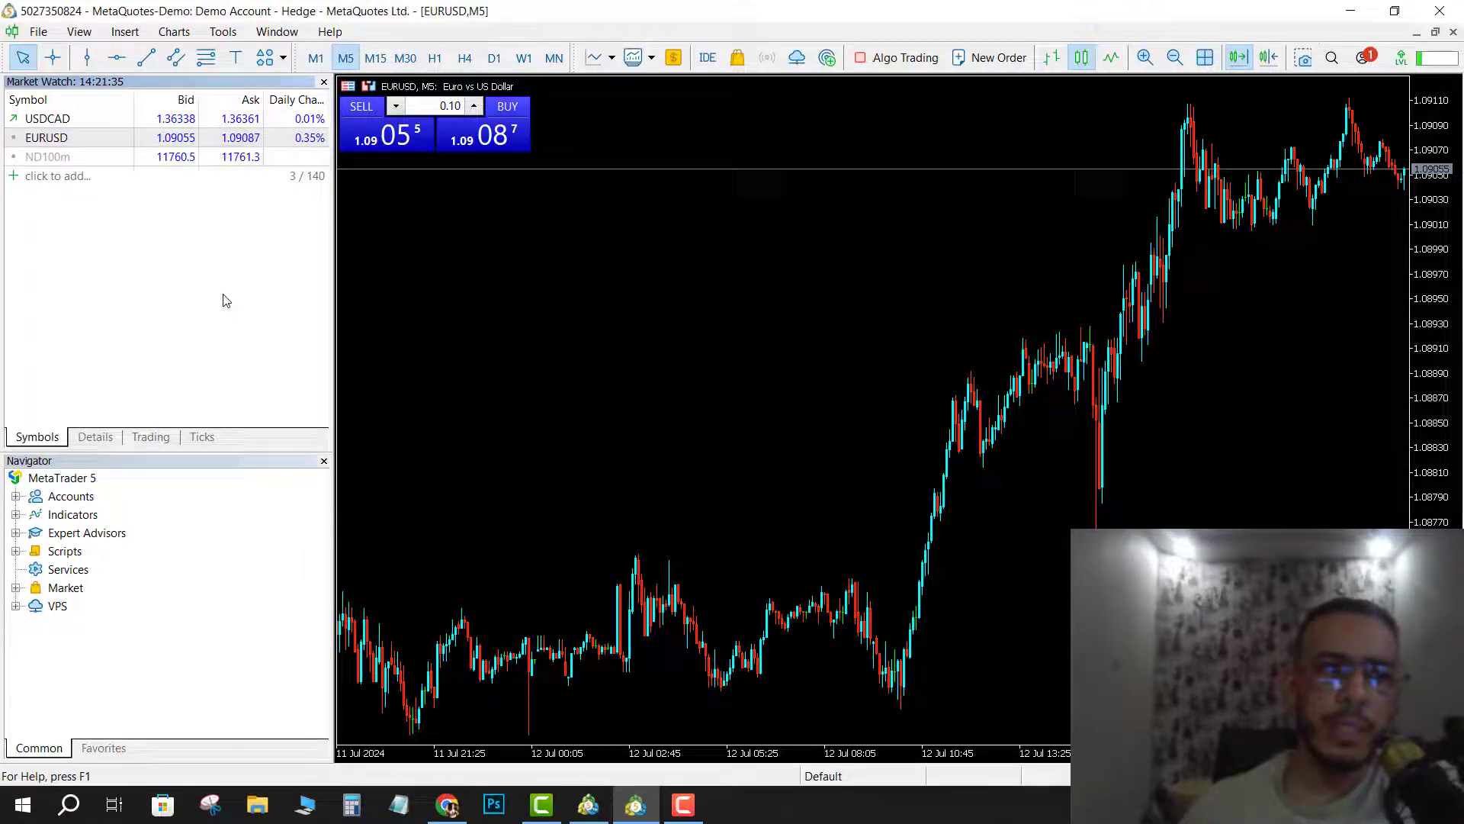
pyautogui.click(97, 157)
pyautogui.moveTo(49, 157); pyautogui.dragTo(768, 432)
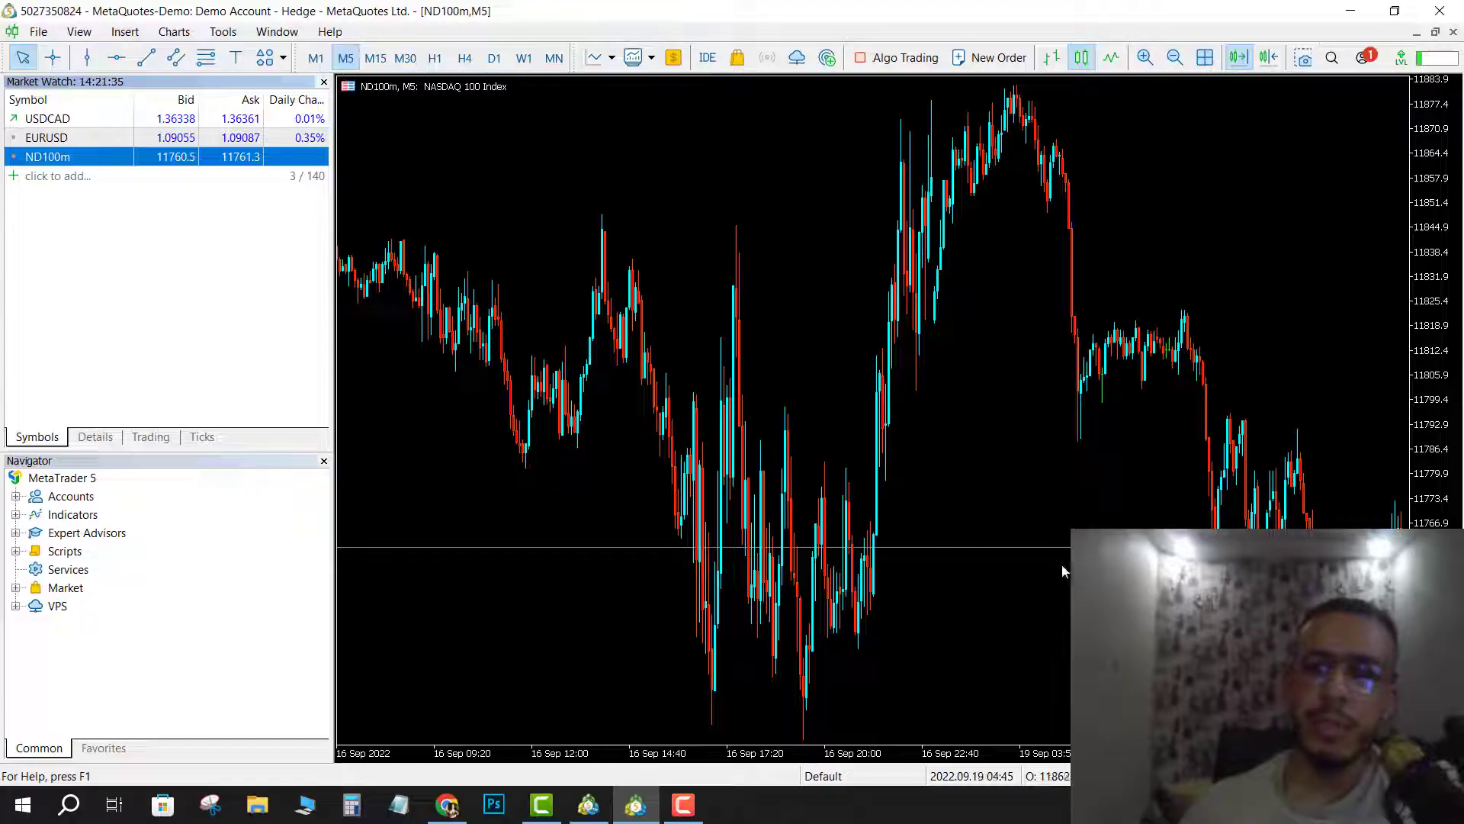
pyautogui.click(1176, 58)
pyautogui.click(1174, 58)
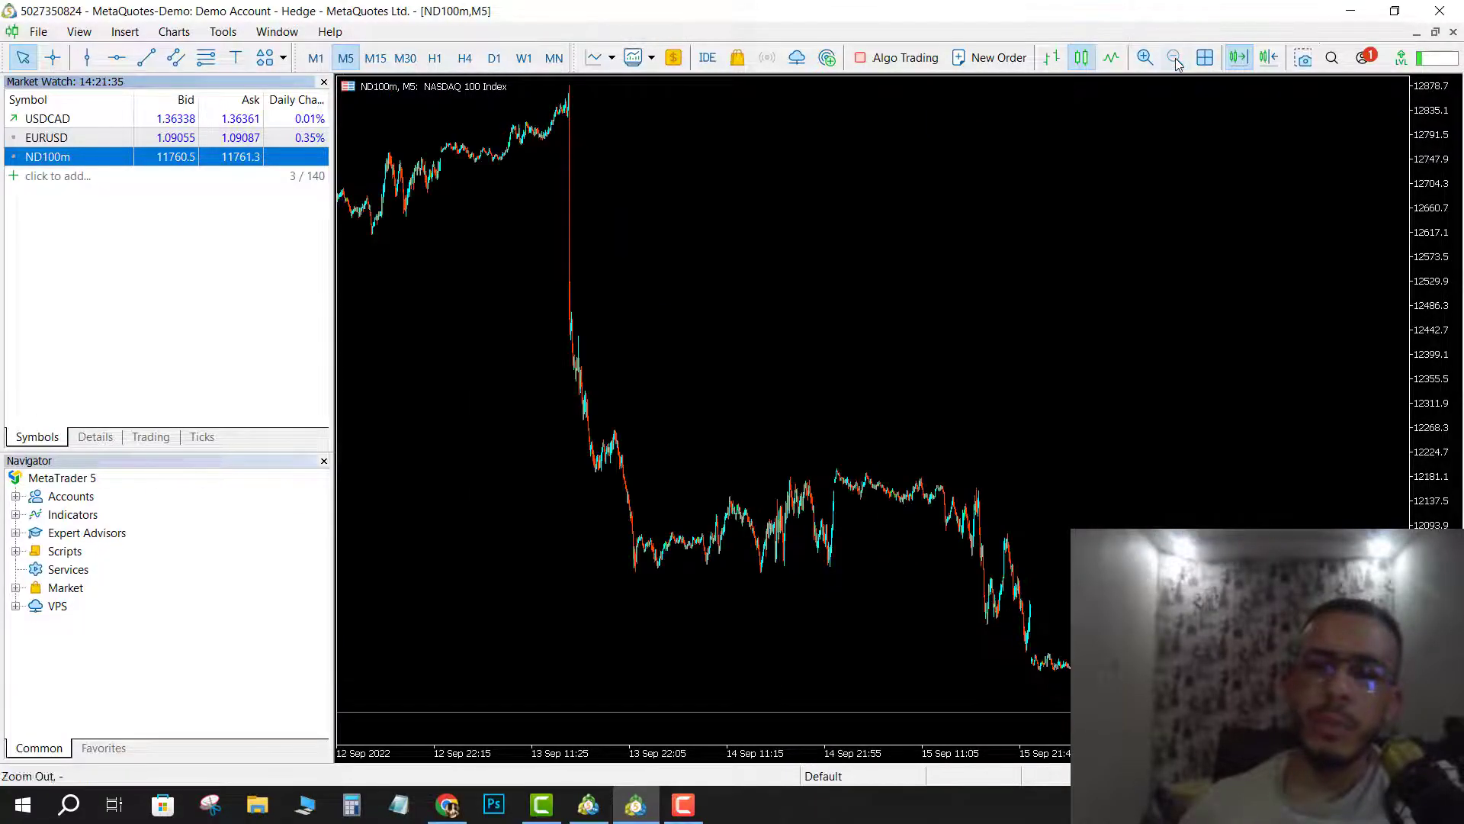